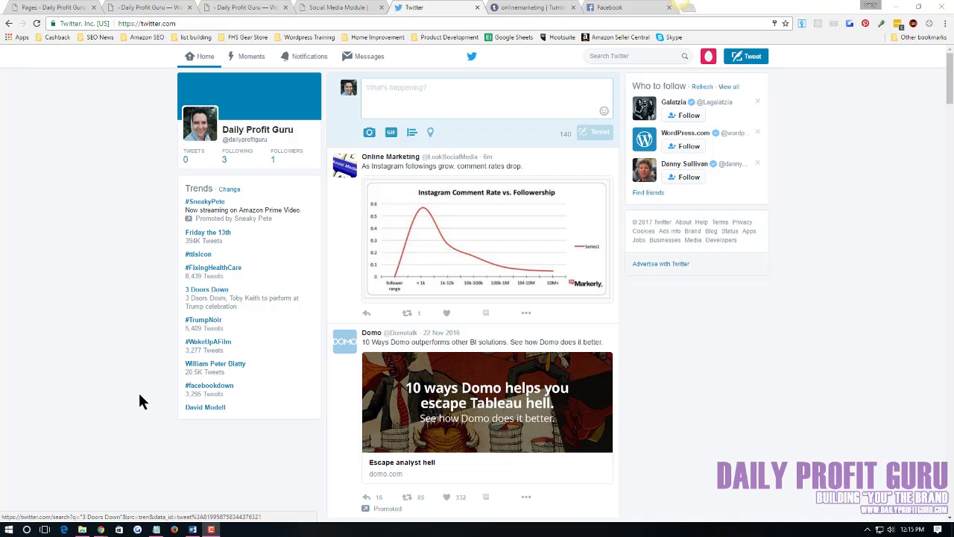
# - Reload the Twitter home timeline and focus the search box
pyautogui.press('F5')
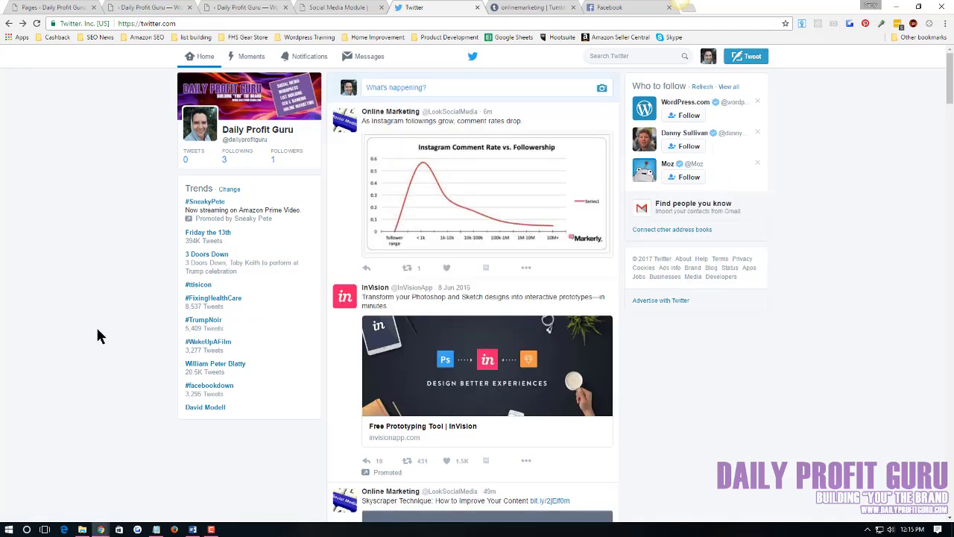
pyautogui.click(616, 56)
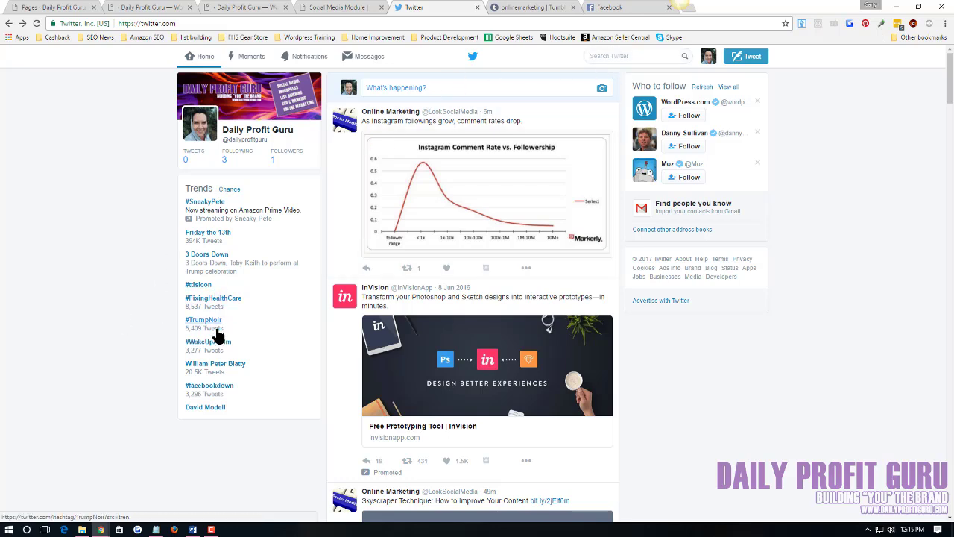
# - Open the #facebookdown trend results and scroll through the top tweets
pyautogui.click(202, 386)
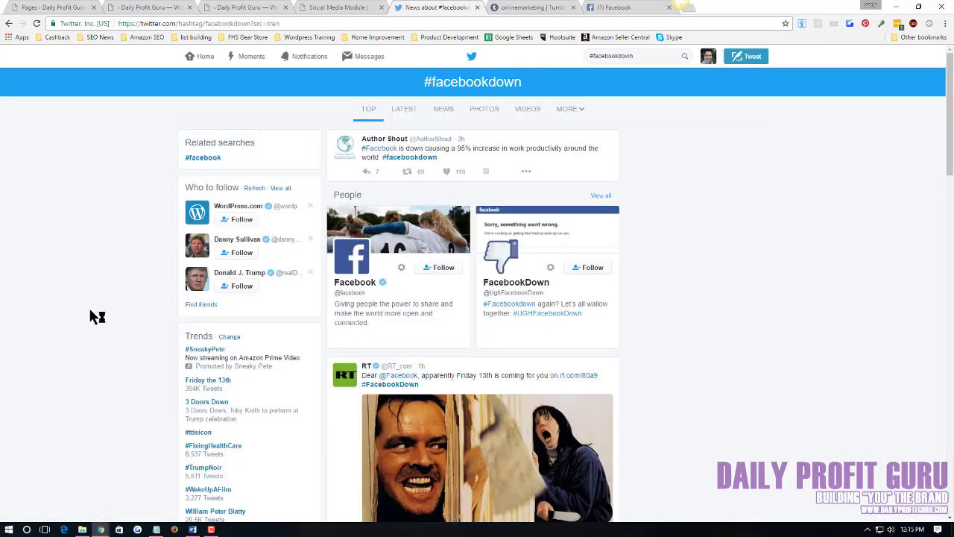
pyautogui.scroll(-3, 90, 312)
pyautogui.scroll(-2, 90, 312)
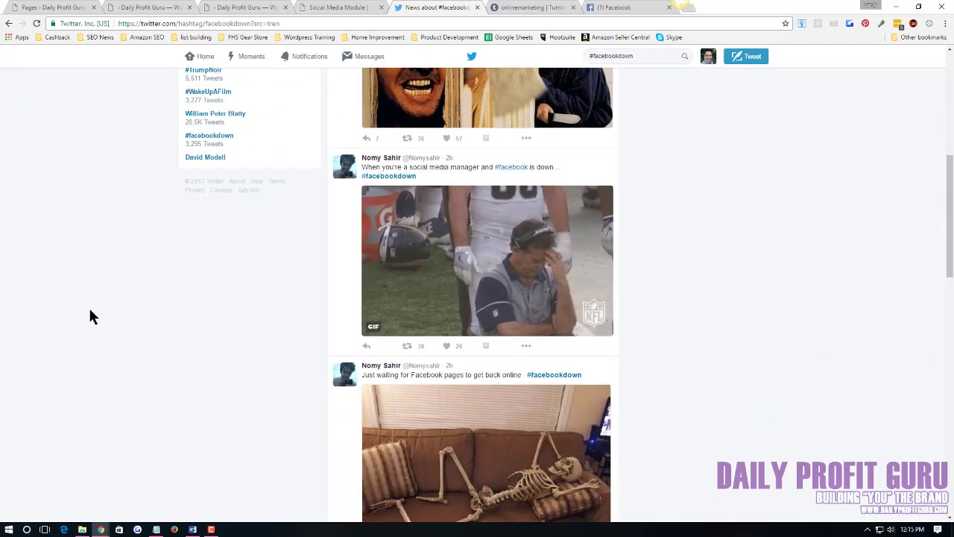
pyautogui.scroll(-1, 89, 316)
pyautogui.scroll(-2, 89, 317)
pyautogui.scroll(-1, 89, 316)
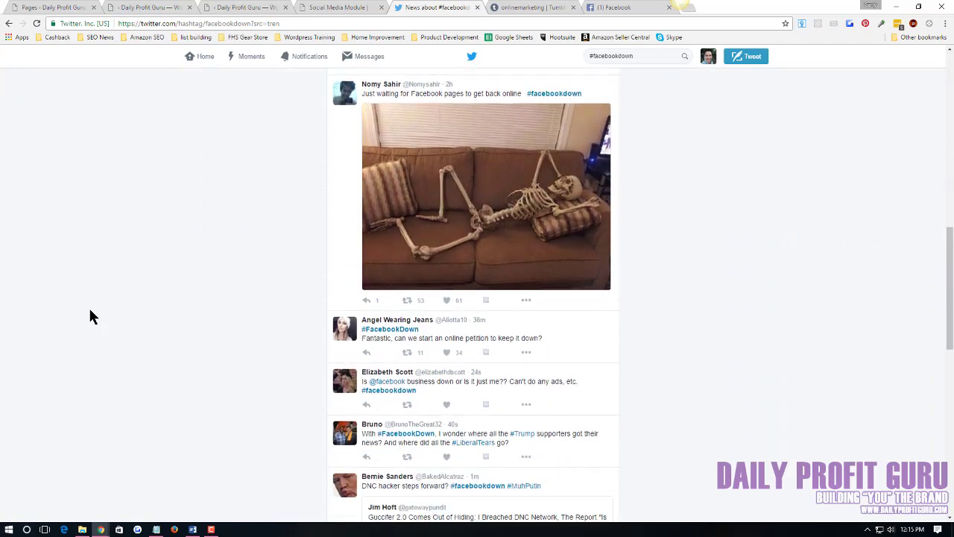
pyautogui.scroll(-1, 90, 317)
pyautogui.scroll(-1, 90, 317)
pyautogui.scroll(-3, 89, 316)
pyautogui.scroll(-2, 89, 317)
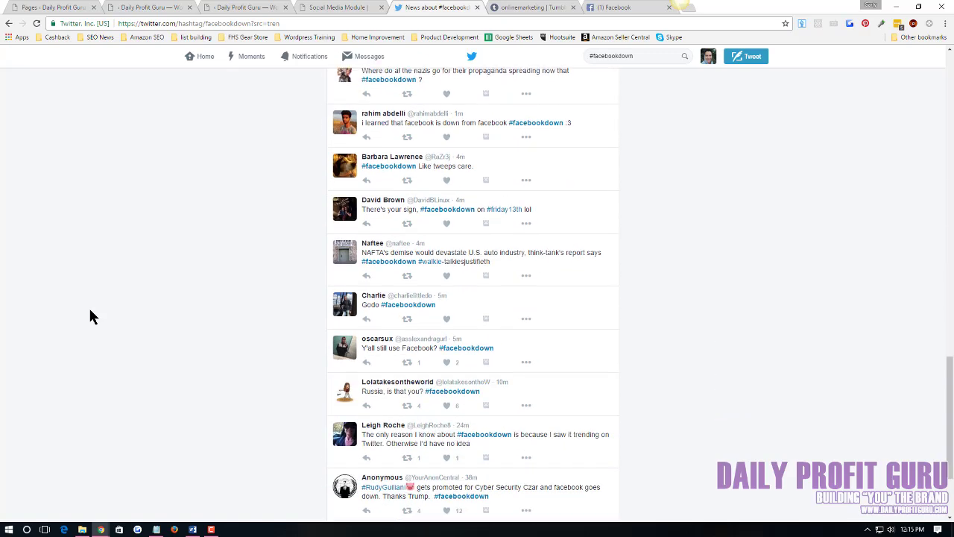
pyautogui.scroll(-2, 89, 317)
pyautogui.scroll(-3, 89, 317)
pyautogui.scroll(5, 90, 317)
pyautogui.scroll(10, 89, 317)
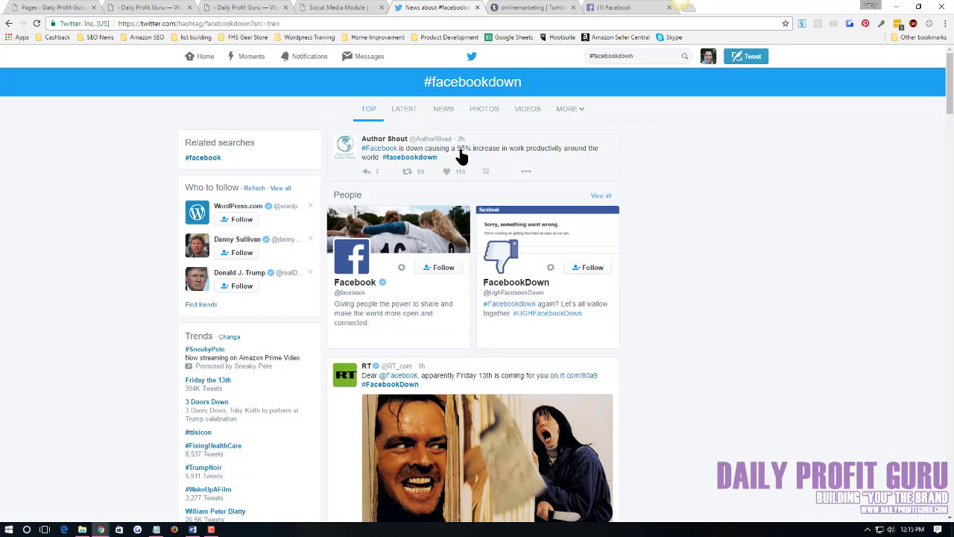
# - Post a quote retweet of Author Shout's #facebookdown tweet with the comment '#lol #right'
pyautogui.click(407, 172)
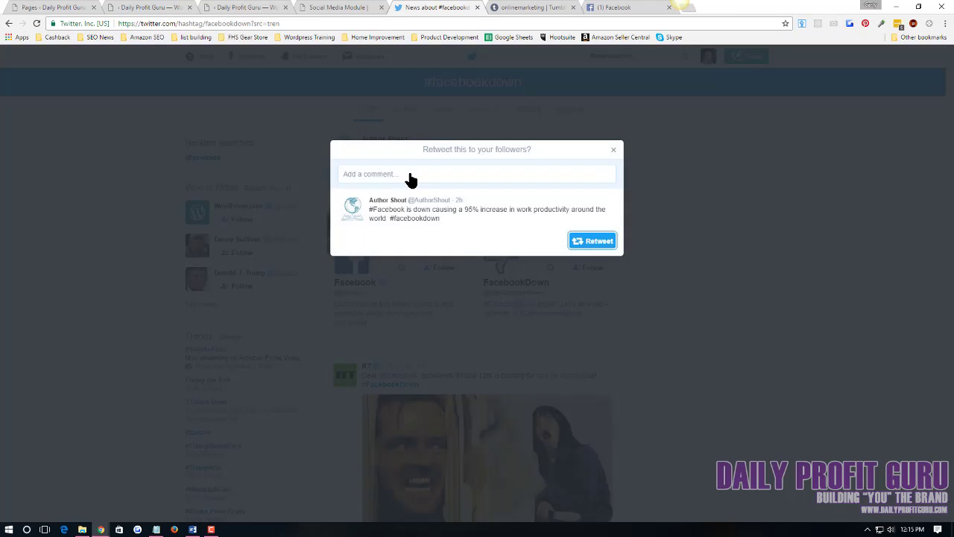
pyautogui.click(409, 174)
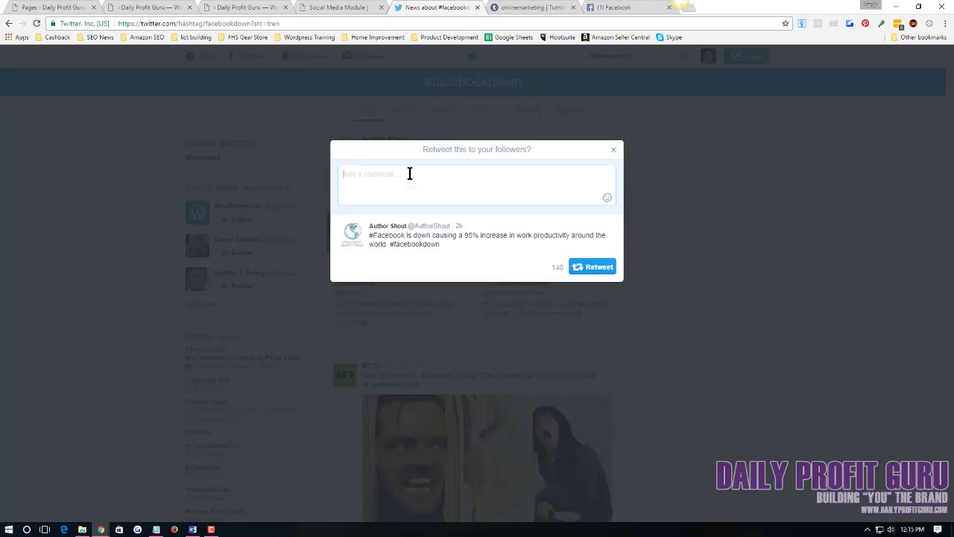
pyautogui.write('#lol ')
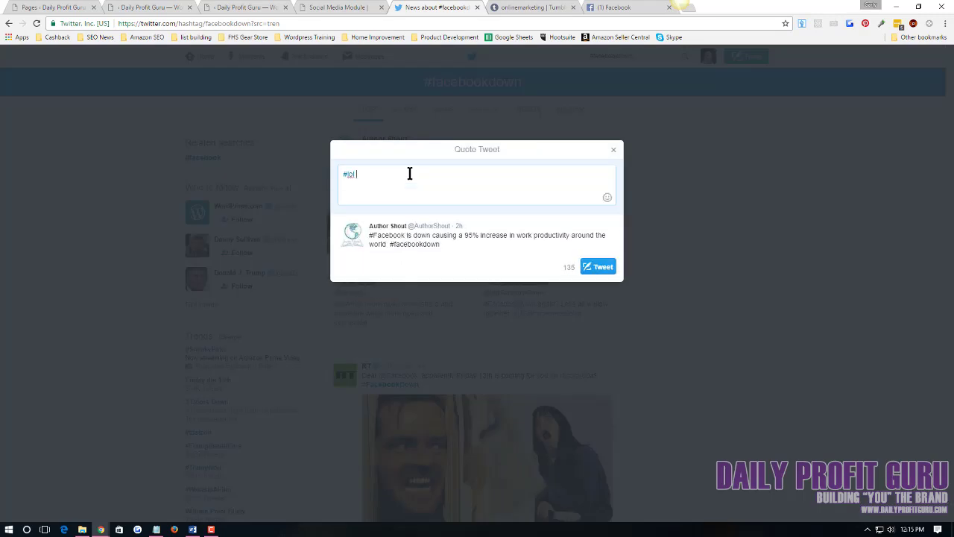
pyautogui.write('#rig')
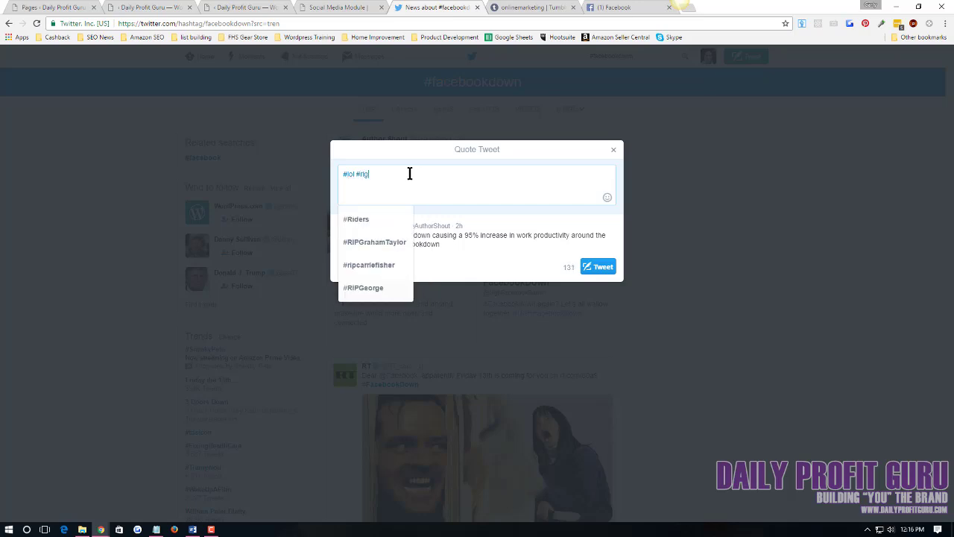
pyautogui.write('ht')
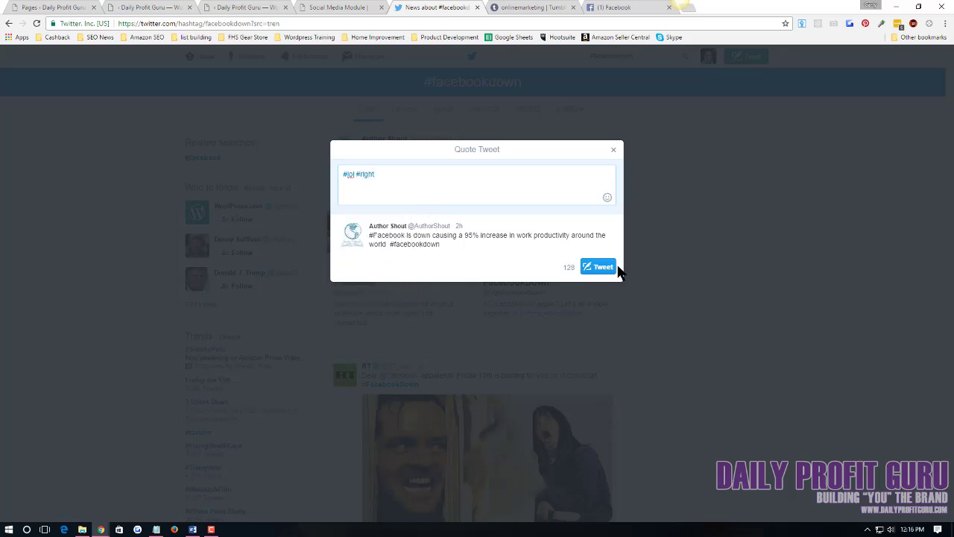
pyautogui.click(606, 268)
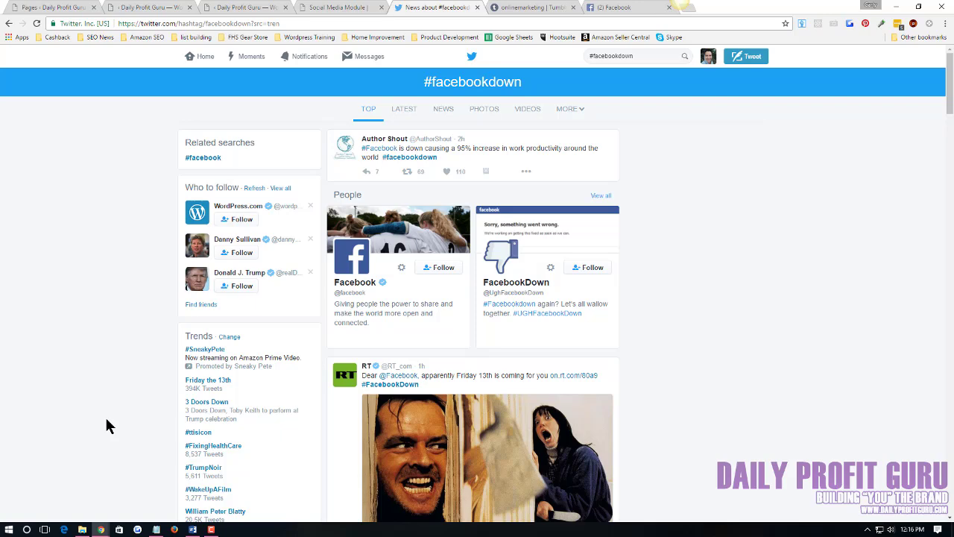
# - Return to Twitter Home, then glance at the Tumblr tab and the Facebook news feed
pyautogui.click(196, 60)
pyautogui.click(528, 9)
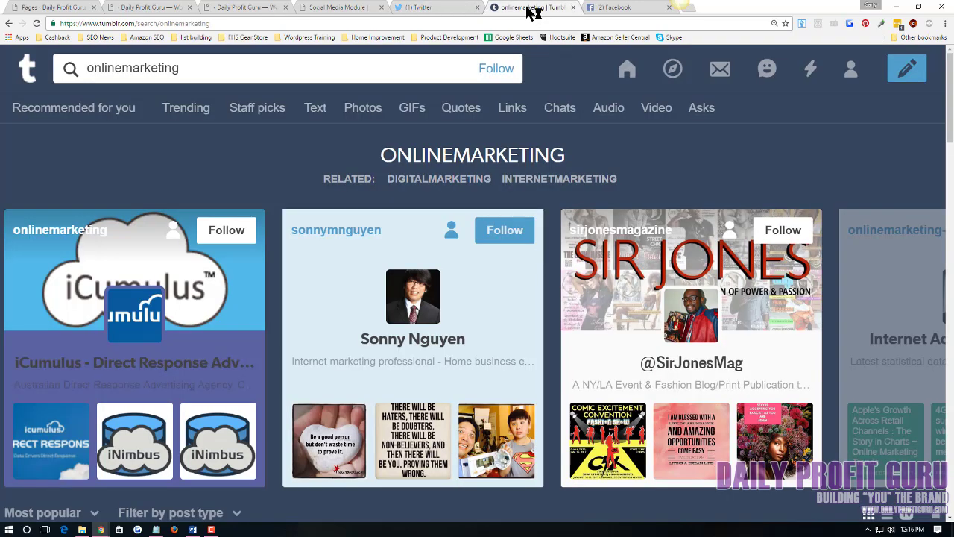
pyautogui.click(631, 9)
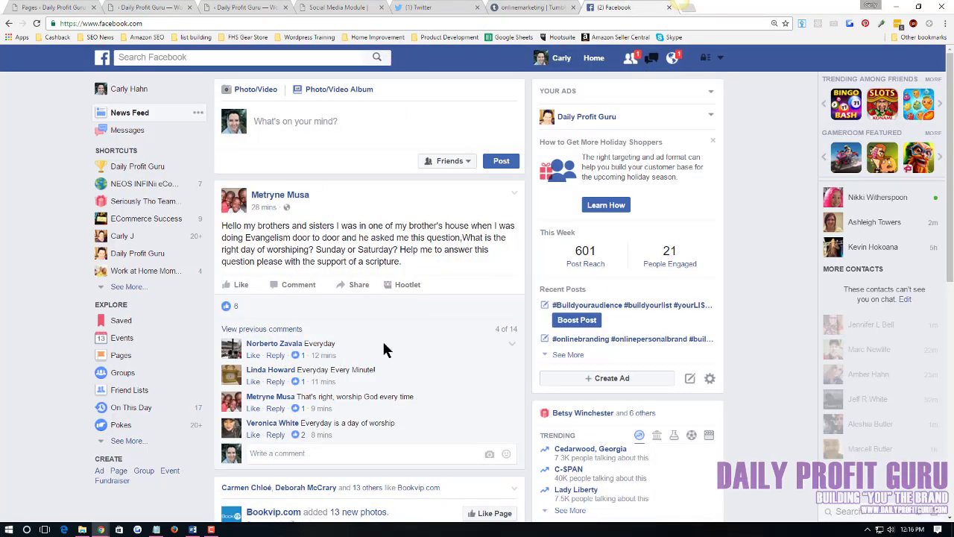
pyautogui.scroll(-1, 344, 268)
pyautogui.scroll(-2, 344, 273)
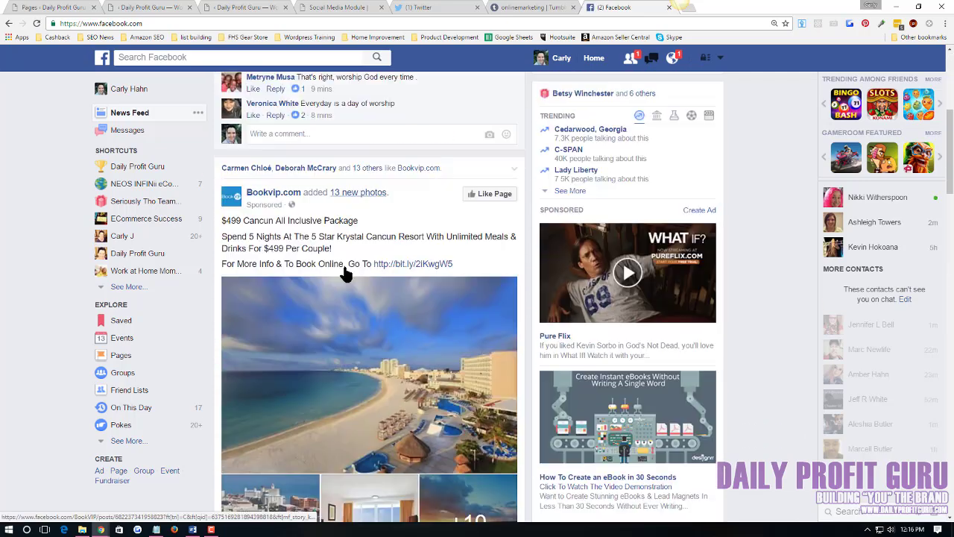
pyautogui.scroll(2, 341, 272)
# - Open the Facebook profile timeline and scroll through its hashtagged Hootsuite posts
pyautogui.click(129, 89)
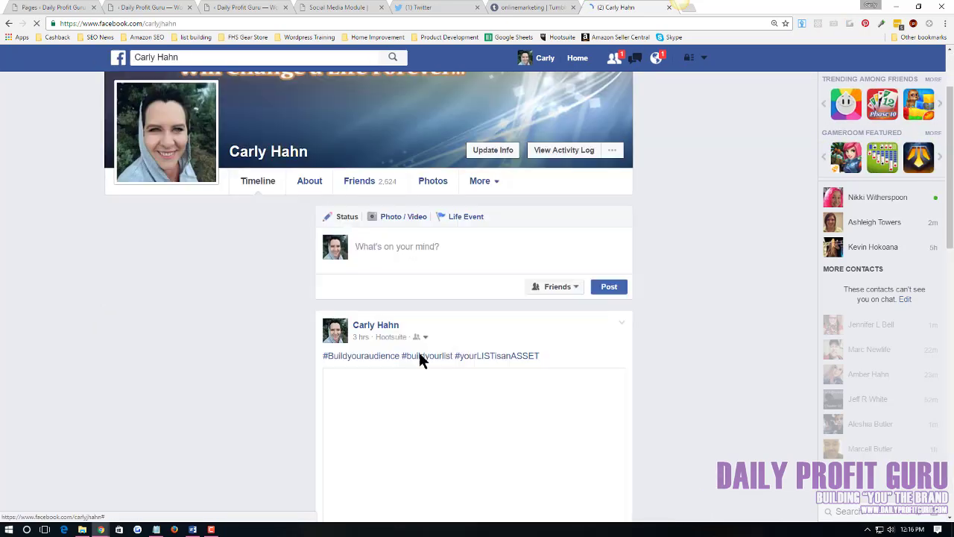
pyautogui.scroll(-2, 30, 394)
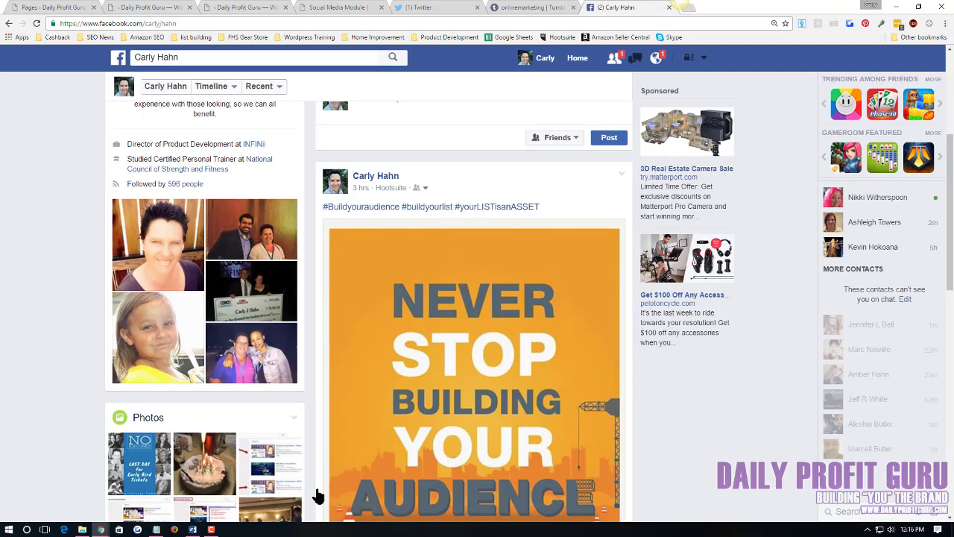
pyautogui.scroll(-2, 520, 365)
pyautogui.scroll(-1, 520, 365)
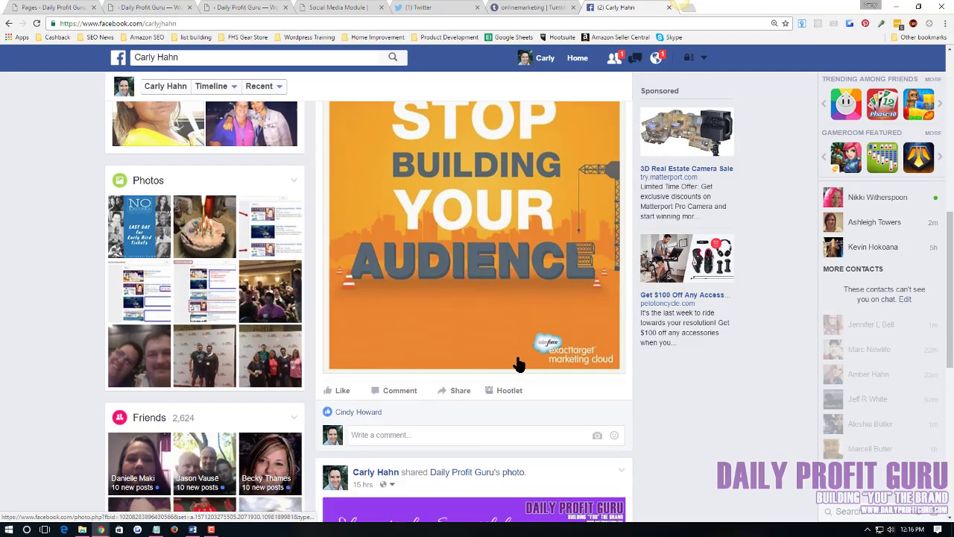
pyautogui.scroll(-2, 520, 365)
pyautogui.scroll(-1, 520, 365)
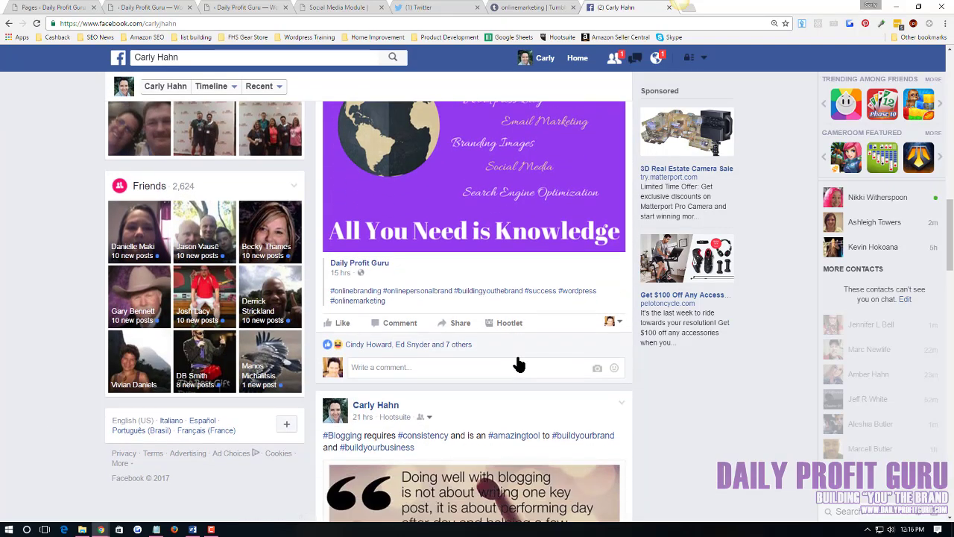
pyautogui.scroll(-2, 519, 364)
pyautogui.scroll(-1, 519, 364)
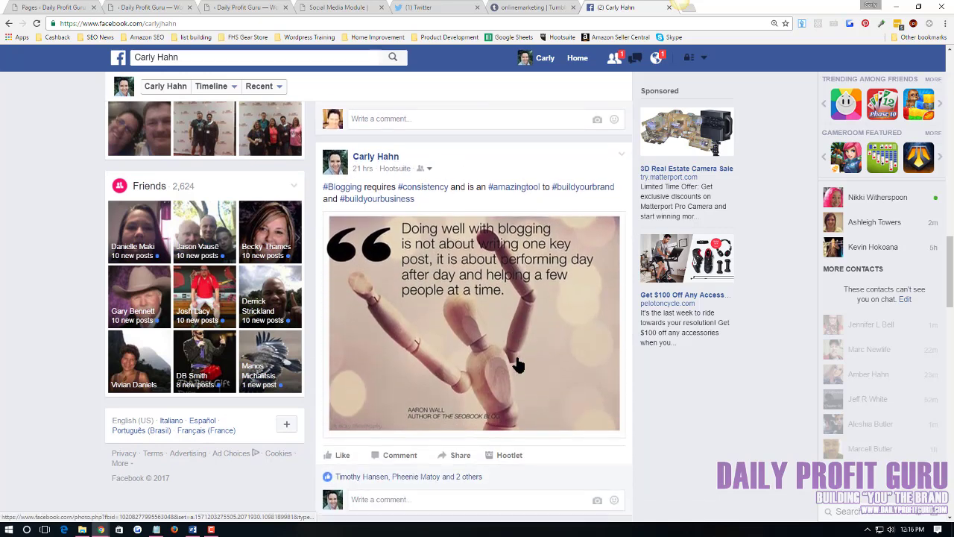
pyautogui.scroll(-1, 520, 365)
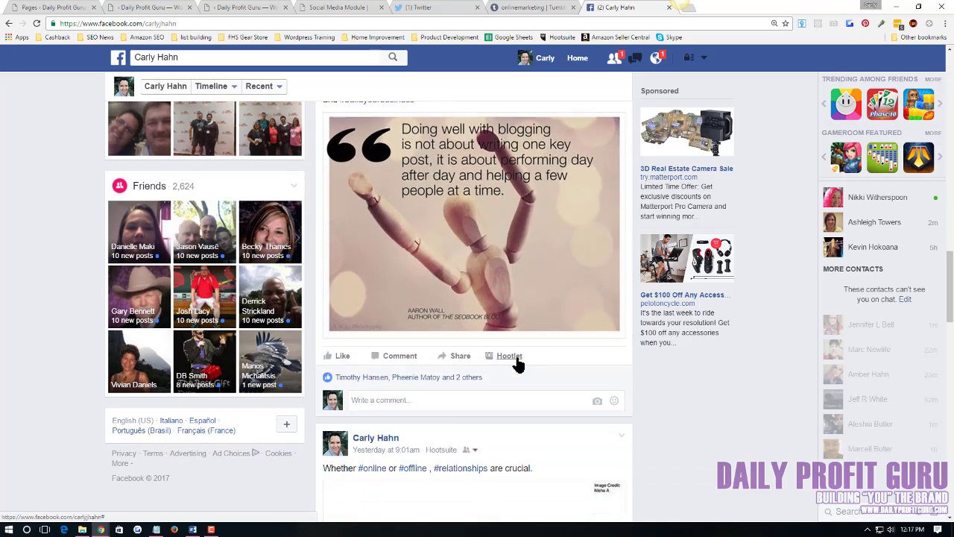
pyautogui.scroll(-2, 537, 379)
pyautogui.scroll(-2, 537, 381)
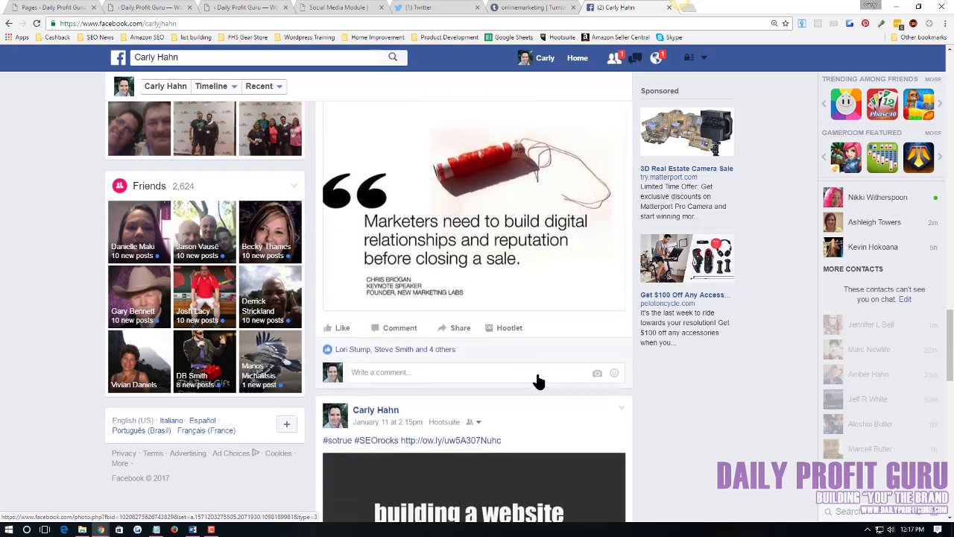
pyautogui.scroll(2, 538, 377)
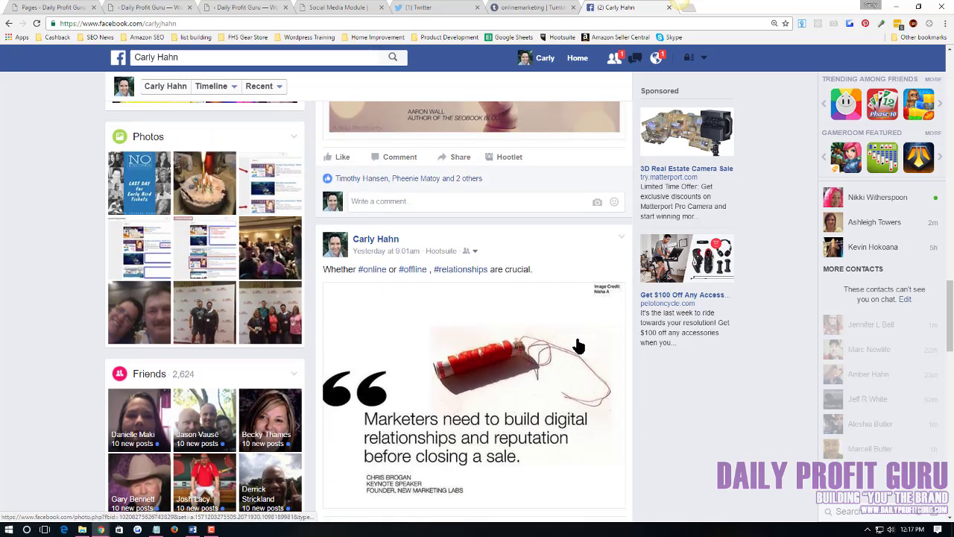
pyautogui.scroll(3, 28, 380)
pyautogui.scroll(3, 26, 380)
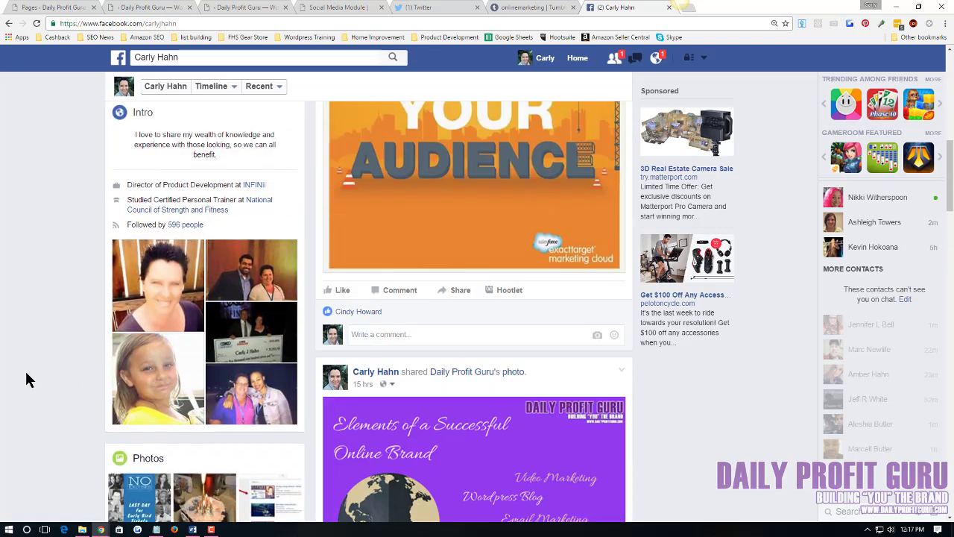
pyautogui.scroll(3, 26, 380)
pyautogui.scroll(1, 26, 379)
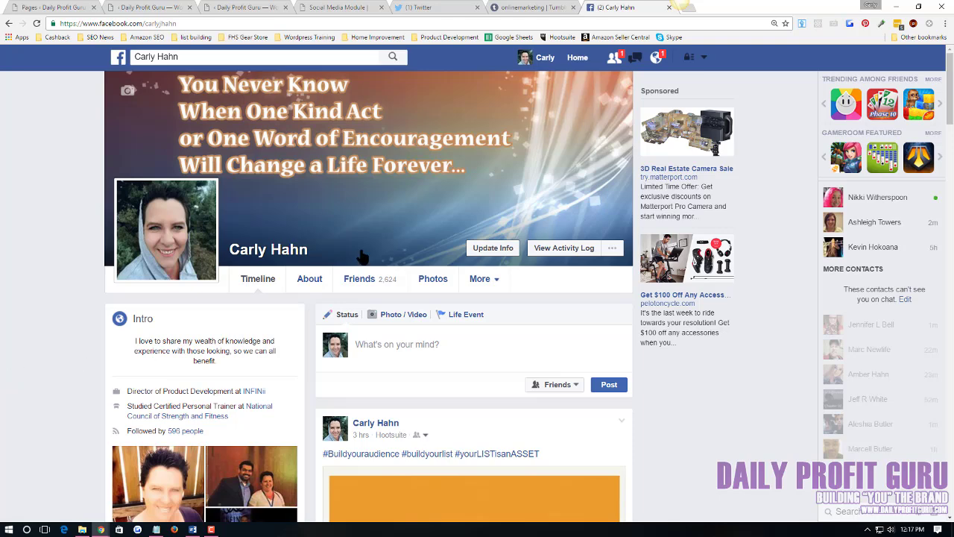
# - Open and dismiss the Facebook notifications, then go back to the Twitter tab
pyautogui.click(656, 58)
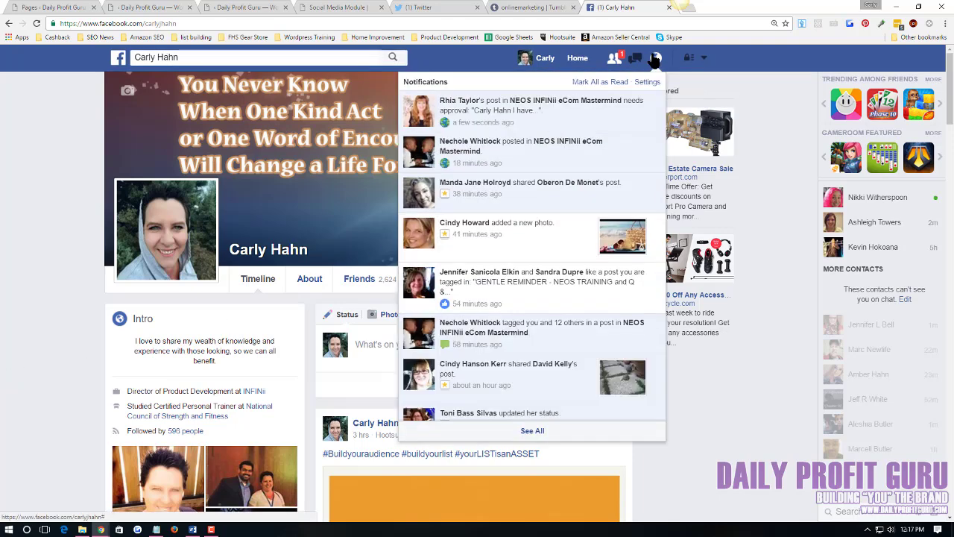
pyautogui.click(655, 58)
pyautogui.click(422, 7)
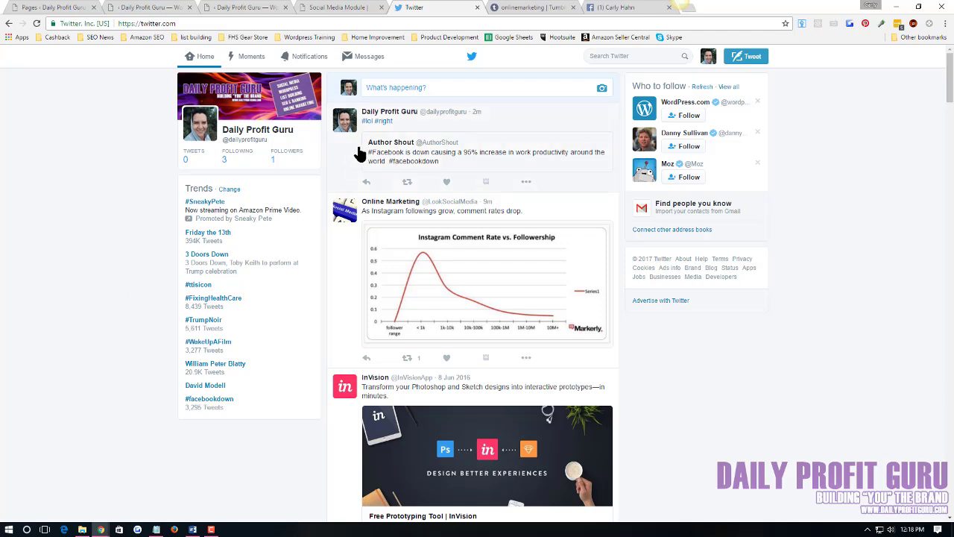
# - Open the #lol hashtag results from the quote tweet and scroll them briefly
pyautogui.click(365, 120)
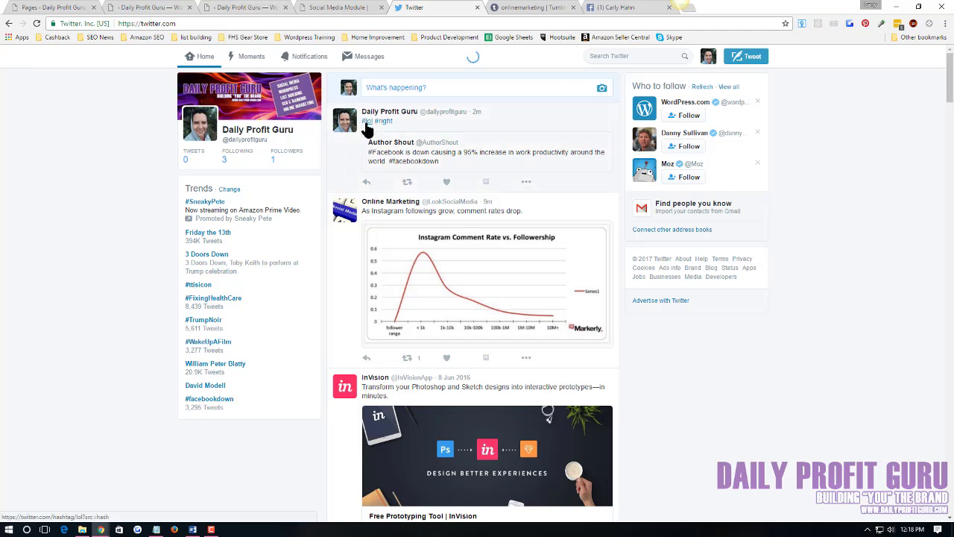
pyautogui.scroll(-2, 21, 345)
pyautogui.scroll(3, 20, 346)
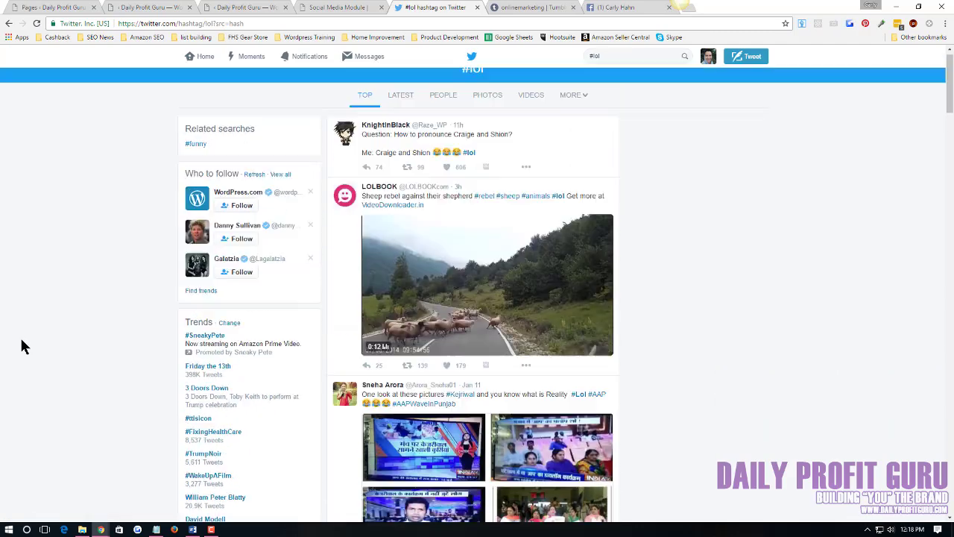